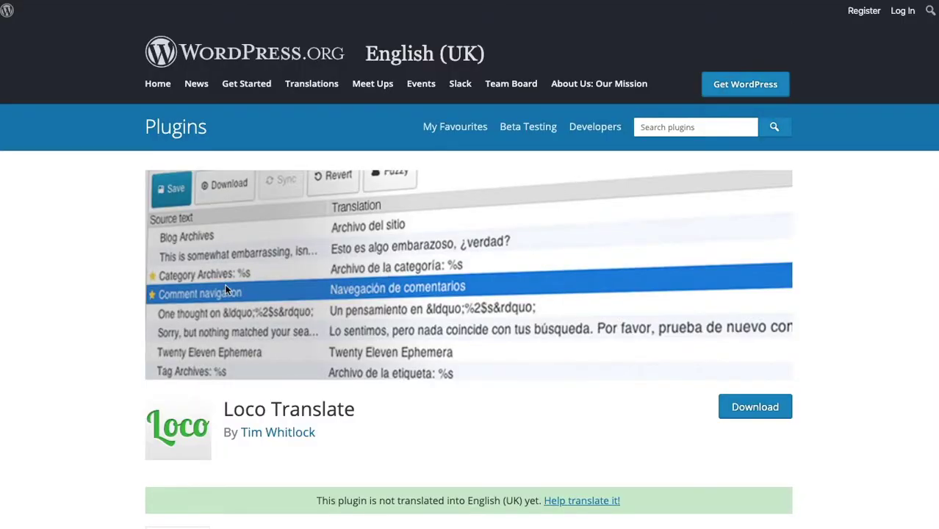
Scroll through the Description and Features sections of the Loco Translate plugin page on WordPress.org.
scroll(235, 280, down, 3)
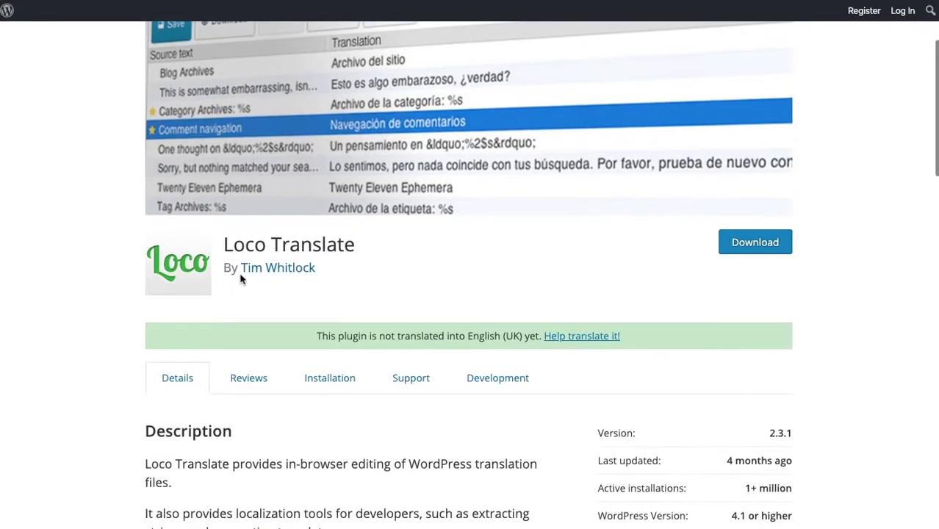
scroll(392, 248, down, 4)
scroll(392, 248, down, 3)
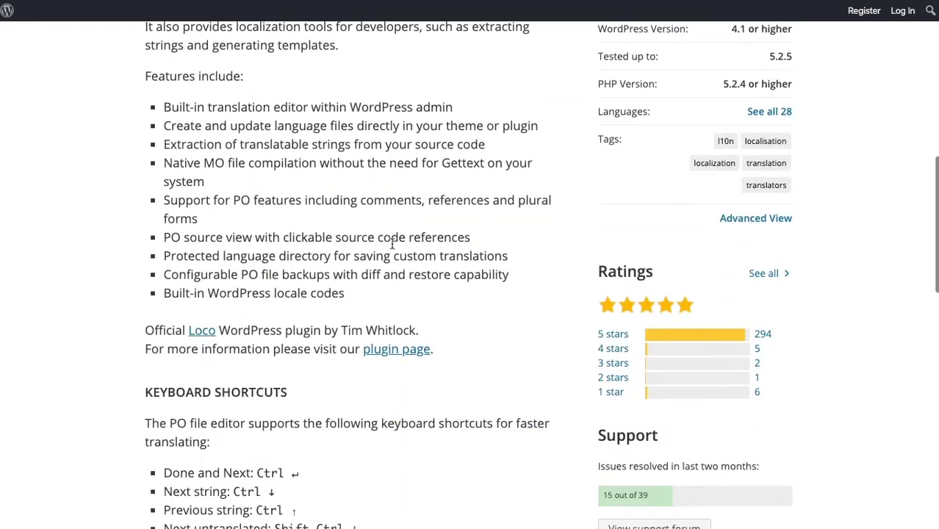
scroll(410, 375, up, 3)
scroll(411, 375, up, 2)
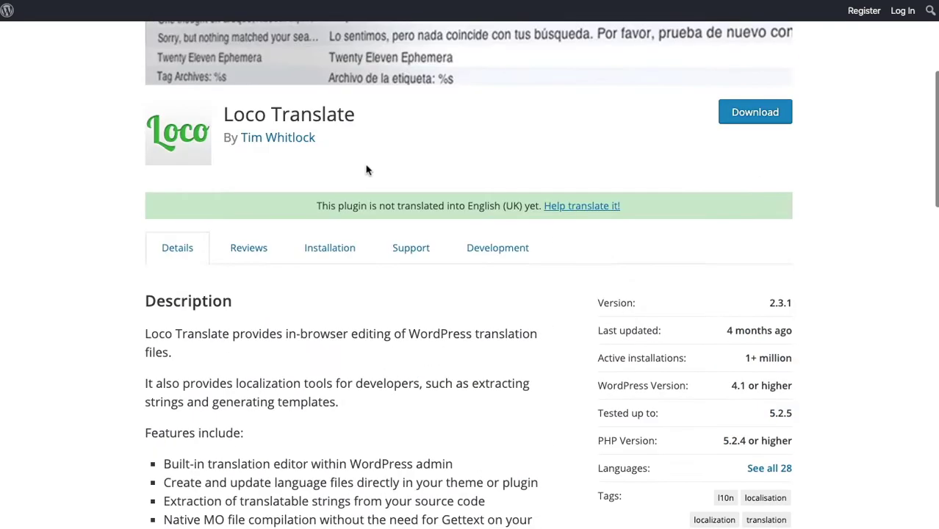
scroll(554, 173, up, 5)
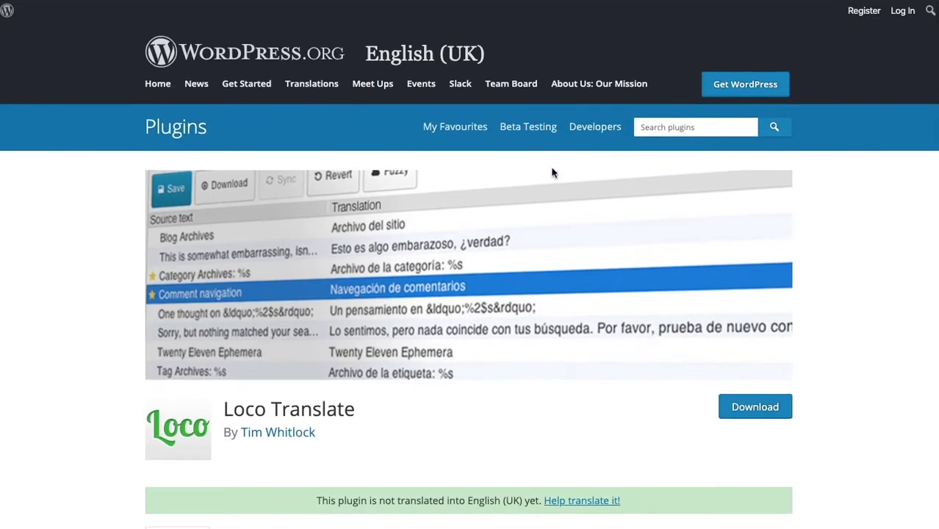
scroll(570, 231, down, 1)
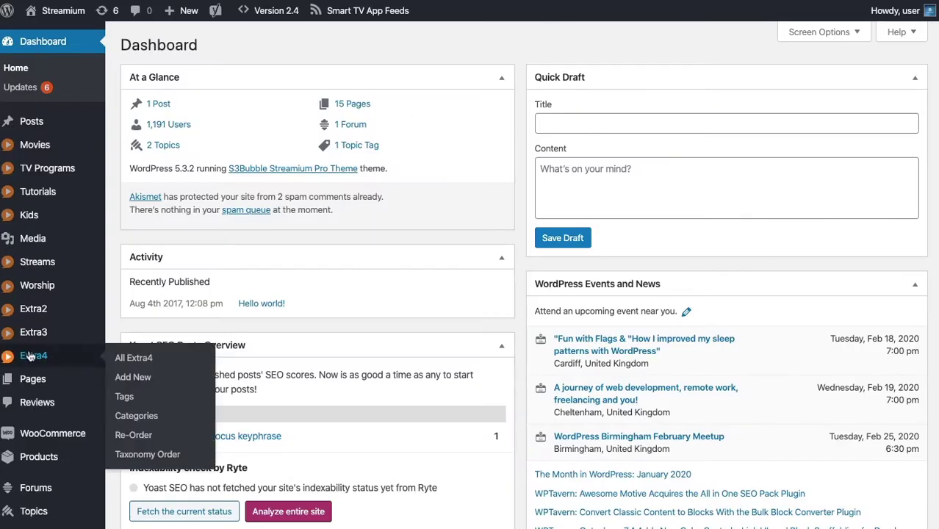
Open Loco Translate's Themes list and select the S3Bubble Streamium Pro Theme.
scroll(44, 354, down, 3)
mouse_move(58, 349)
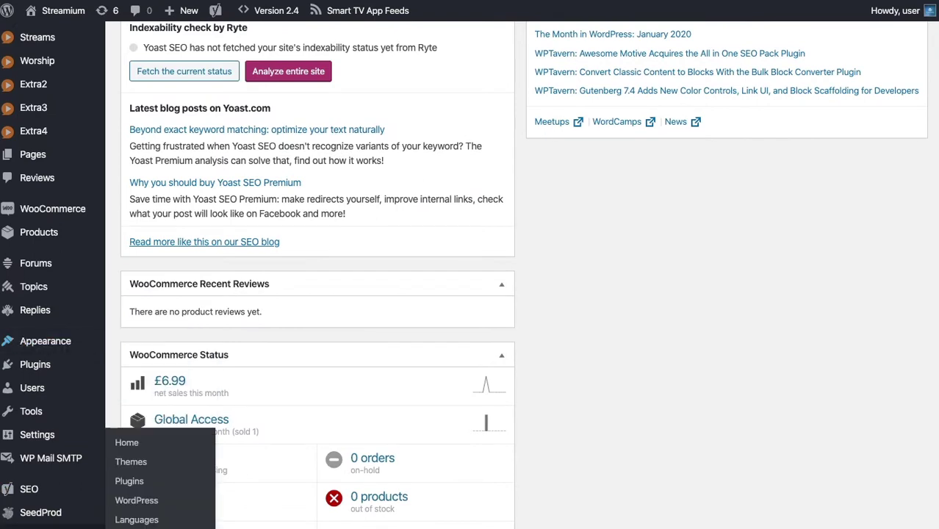
click(44, 523)
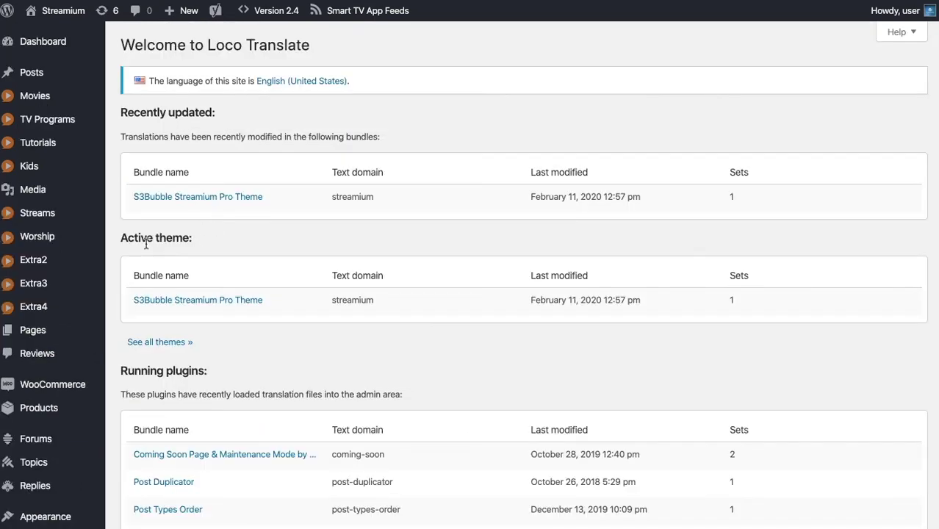
scroll(151, 243, down, 5)
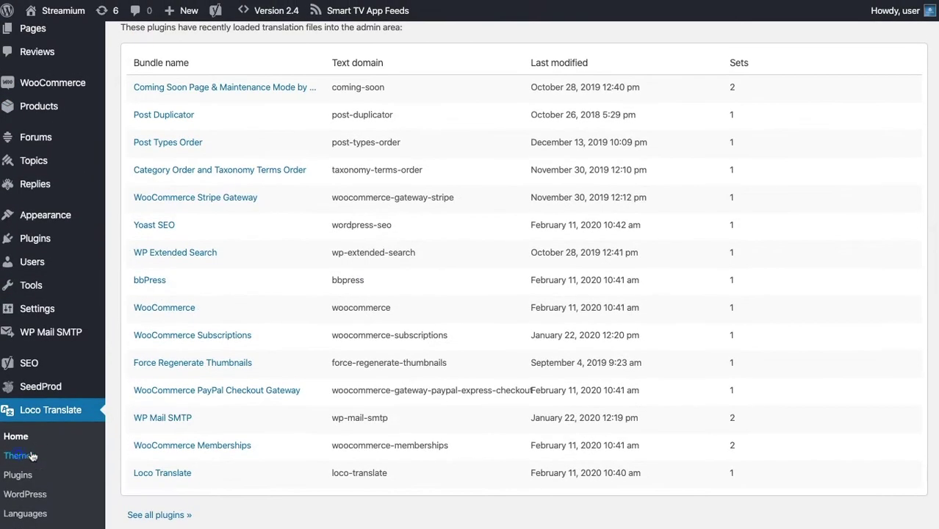
click(26, 508)
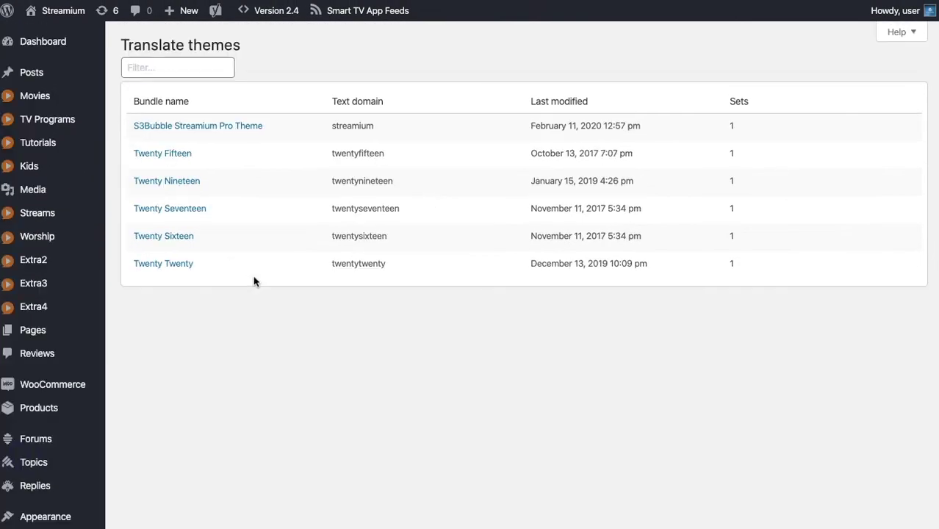
click(195, 131)
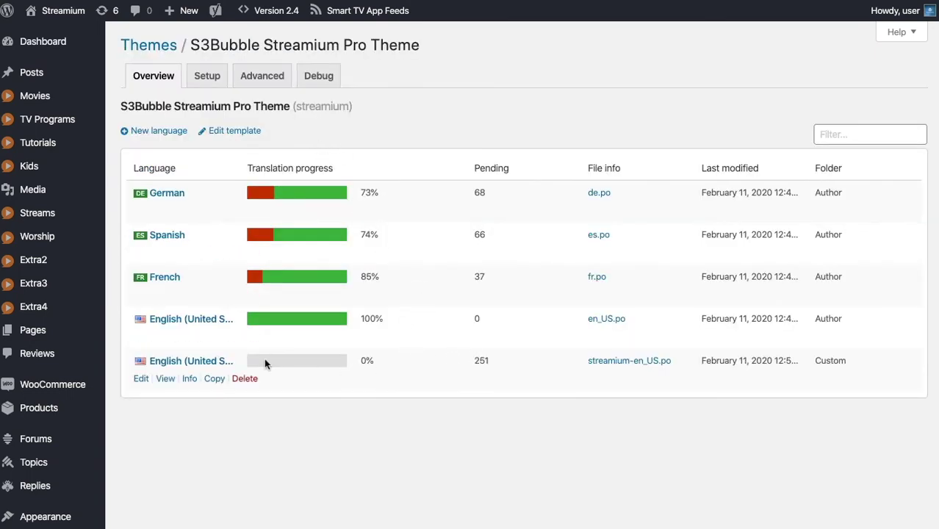
Permanently delete streamium-en_US.po and create a new English (United States) translation in the custom location.
click(245, 378)
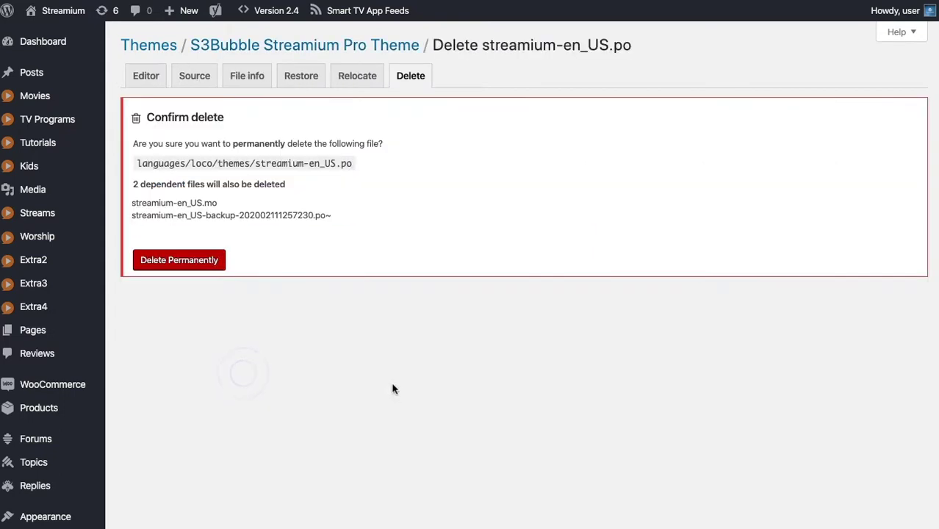
click(203, 271)
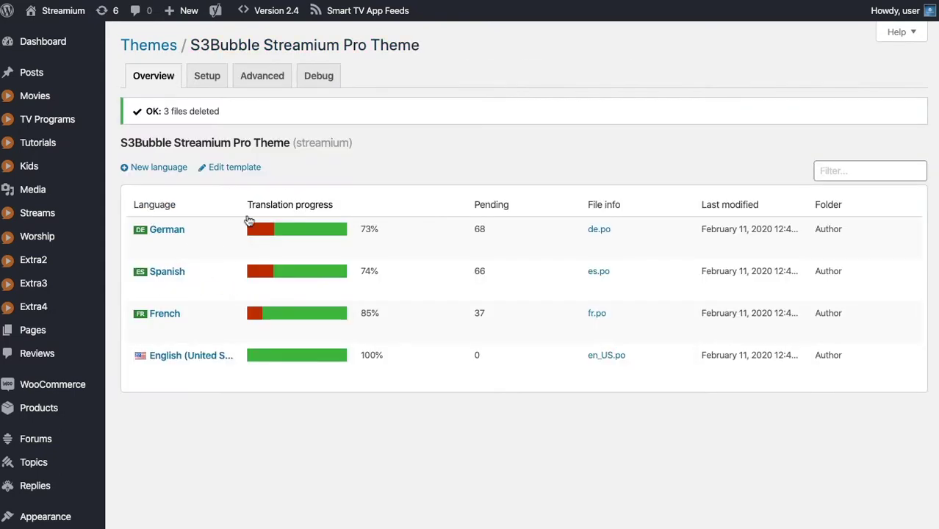
click(172, 171)
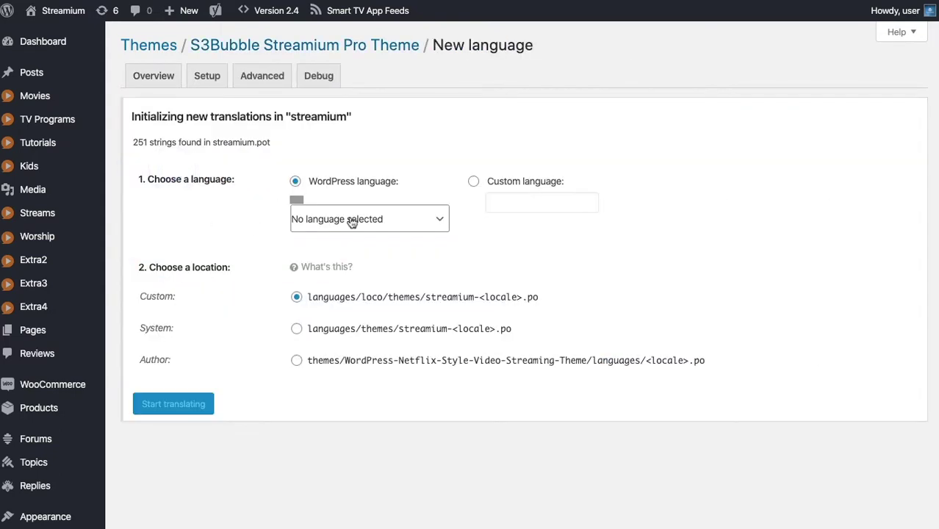
click(354, 221)
click(373, 245)
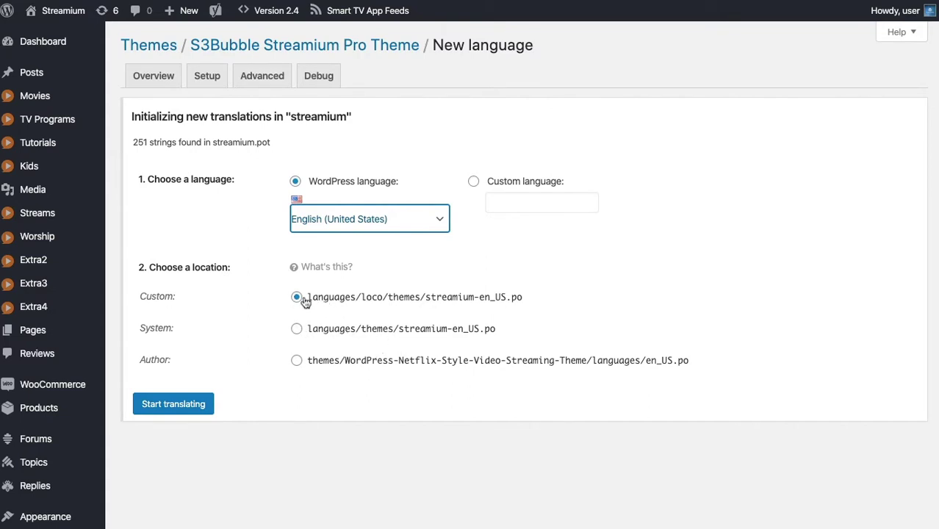
click(189, 405)
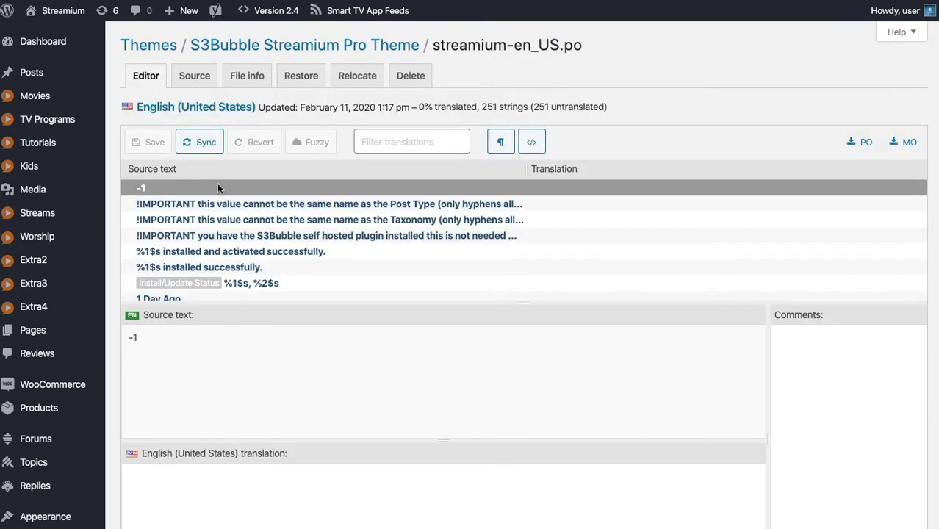
Sync the file, filter for 'read', translate 'Read reviews' as 'Like our page' and save.
click(200, 142)
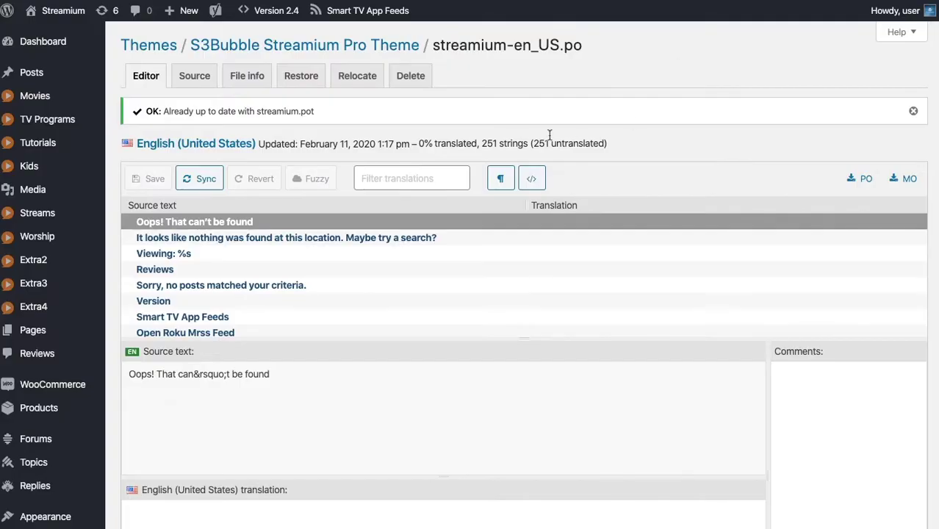
click(438, 176)
text(read re)
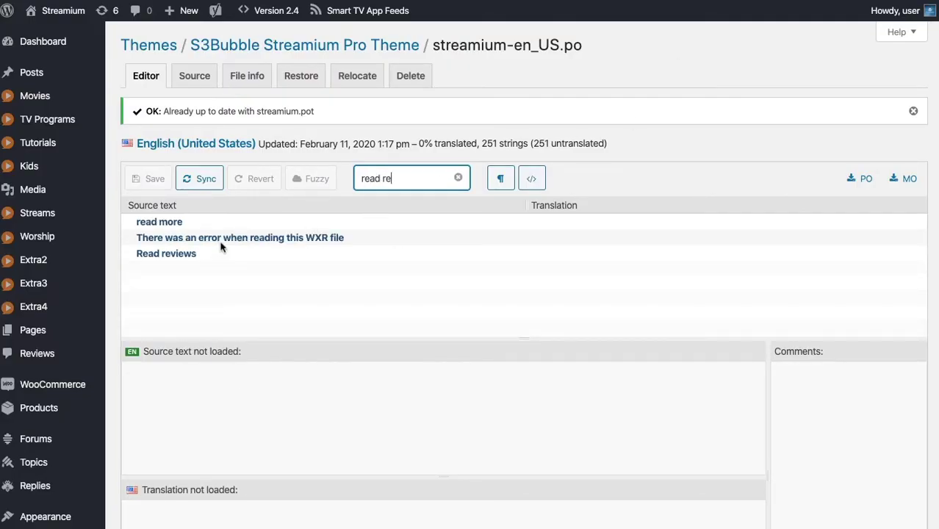
click(207, 254)
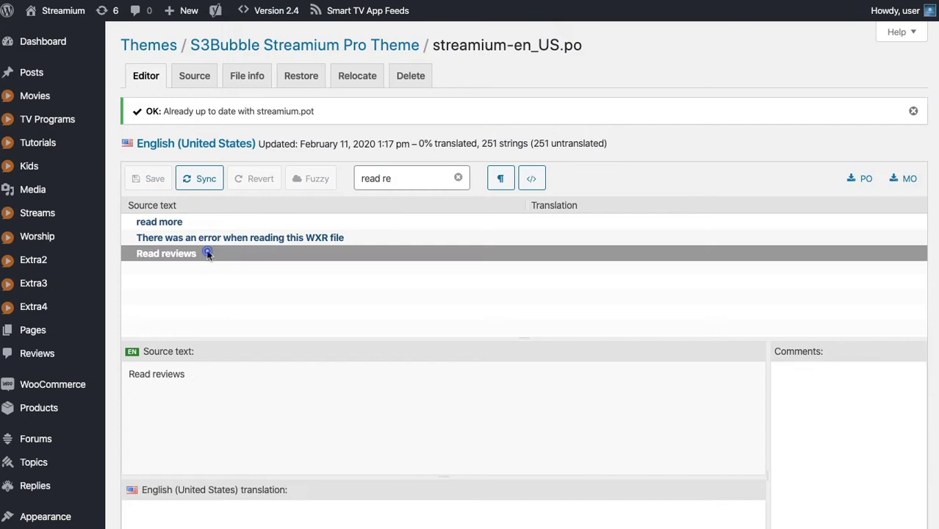
scroll(205, 382, down, 5)
click(197, 393)
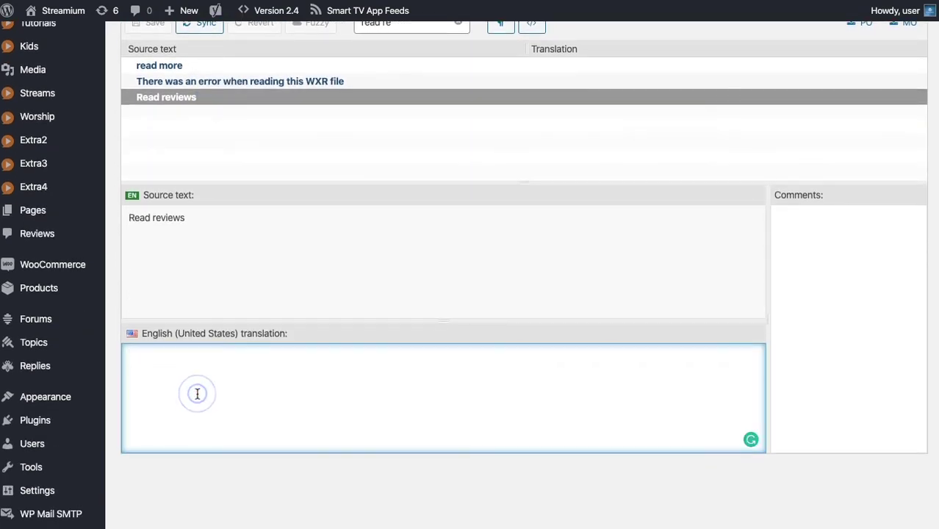
text(Li)
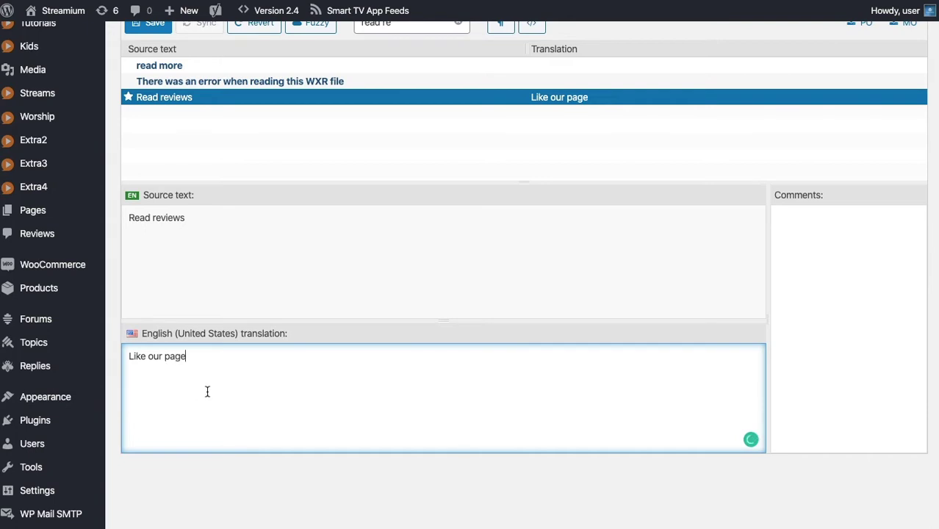
text(ke our page)
scroll(235, 386, up, 3)
click(140, 126)
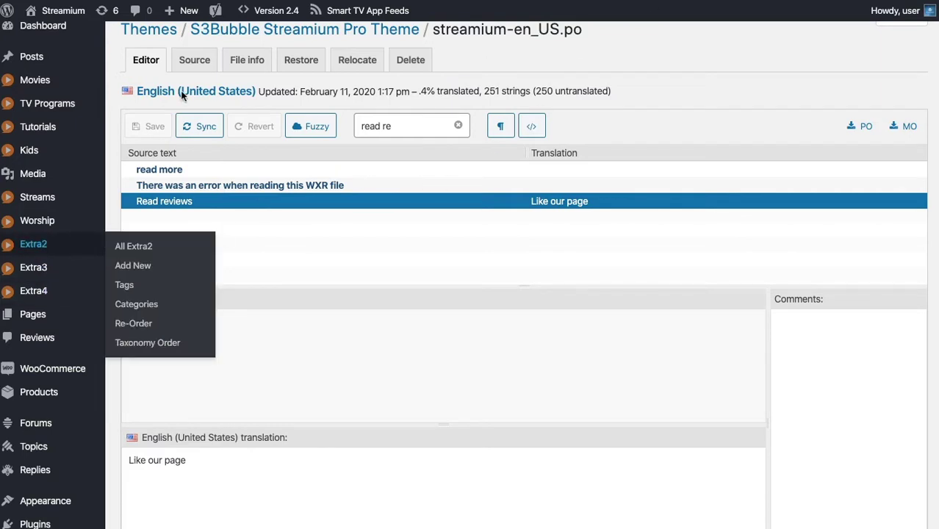
Go to Pages > Add New to start a blank page.
scroll(715, 202, up, 1)
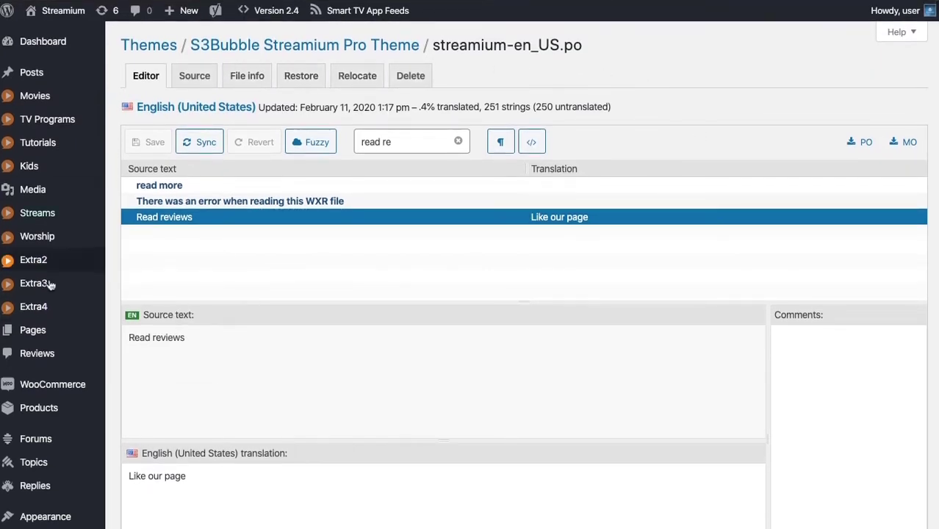
mouse_move(43, 395)
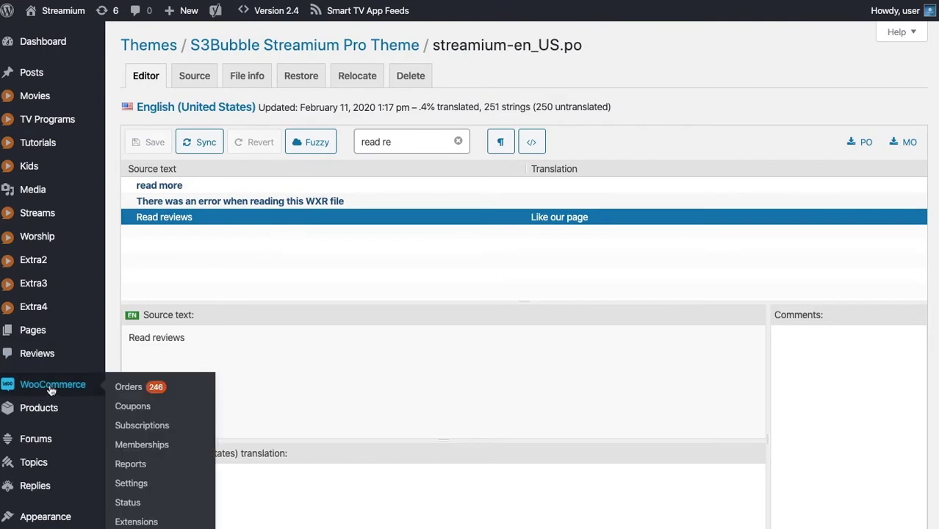
scroll(46, 339, down, 1)
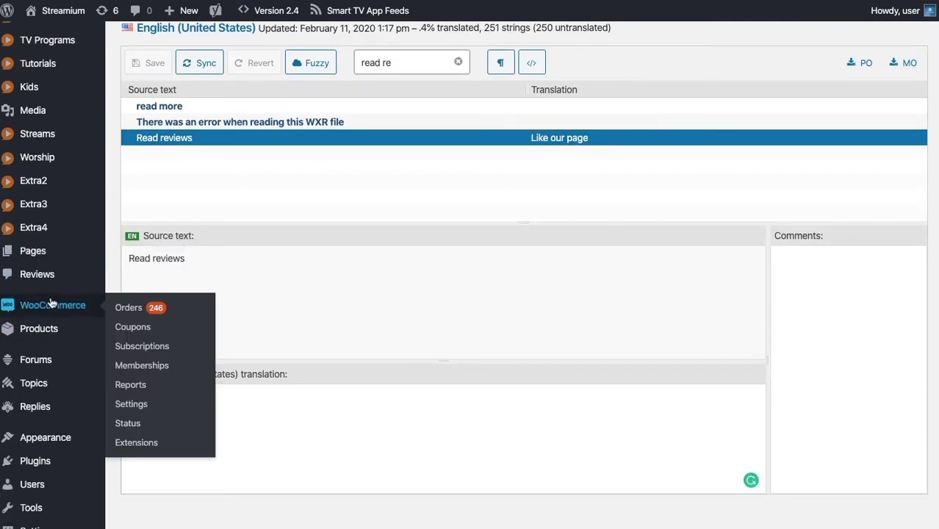
mouse_move(38, 251)
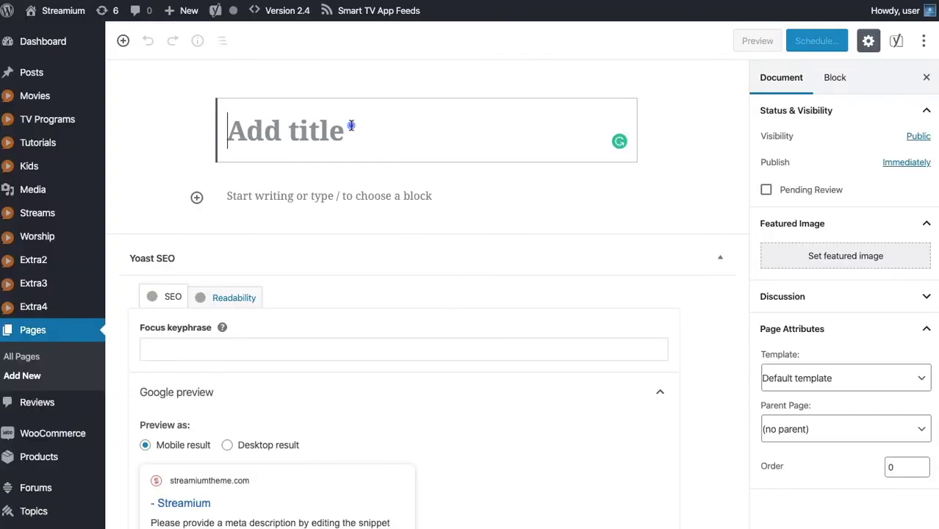
Title the page 'Join Now' and add the paragraph 'Please have fun viewing our videos'.
click(351, 126)
text(Join )
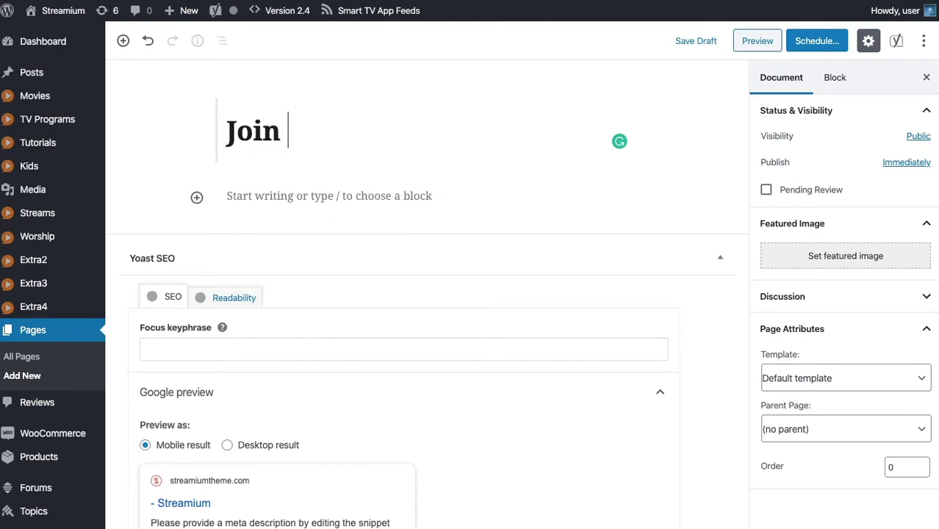
text(Now)
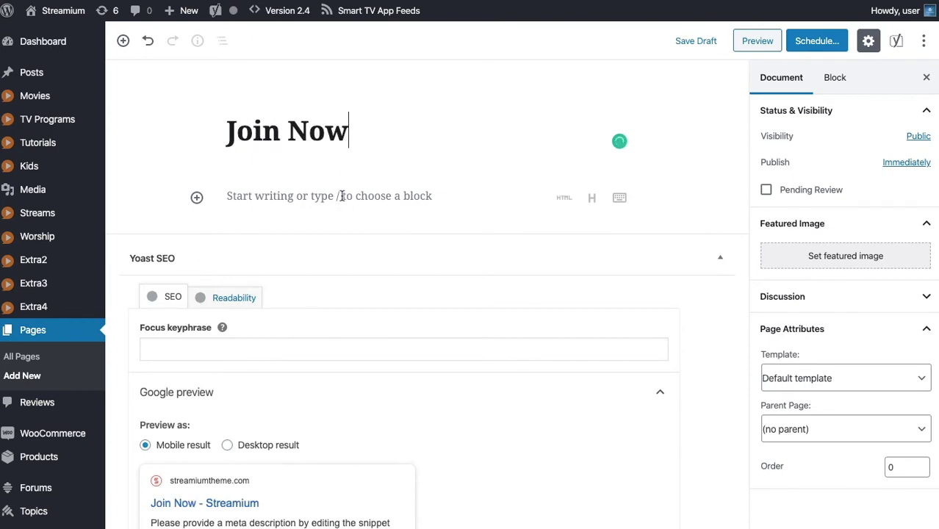
click(341, 195)
text(Pl)
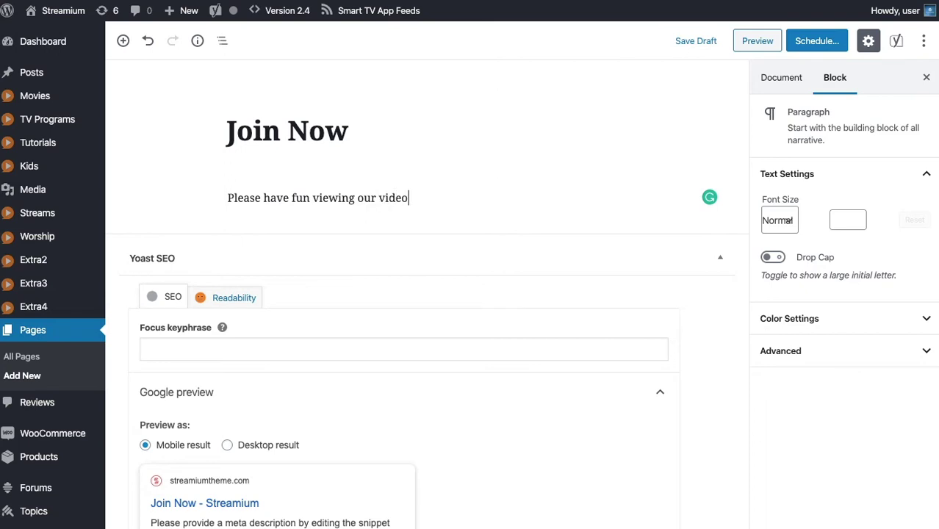
Set the black-and-white raised-hands photo as featured image and publish the Join Now page.
click(786, 78)
click(854, 260)
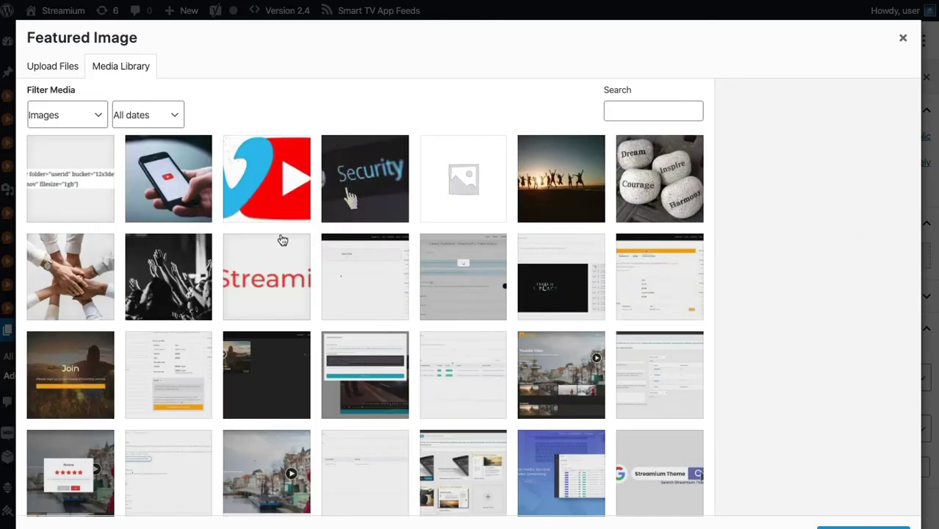
click(169, 277)
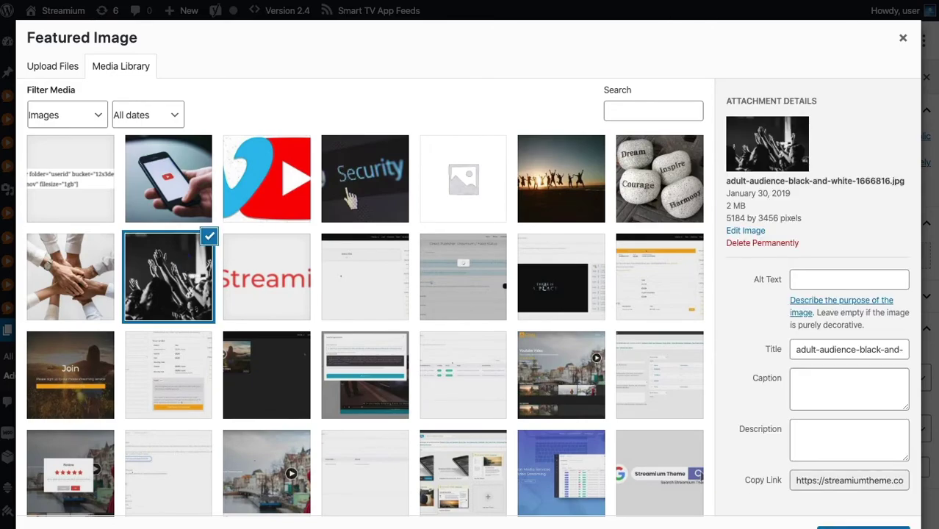
click(863, 527)
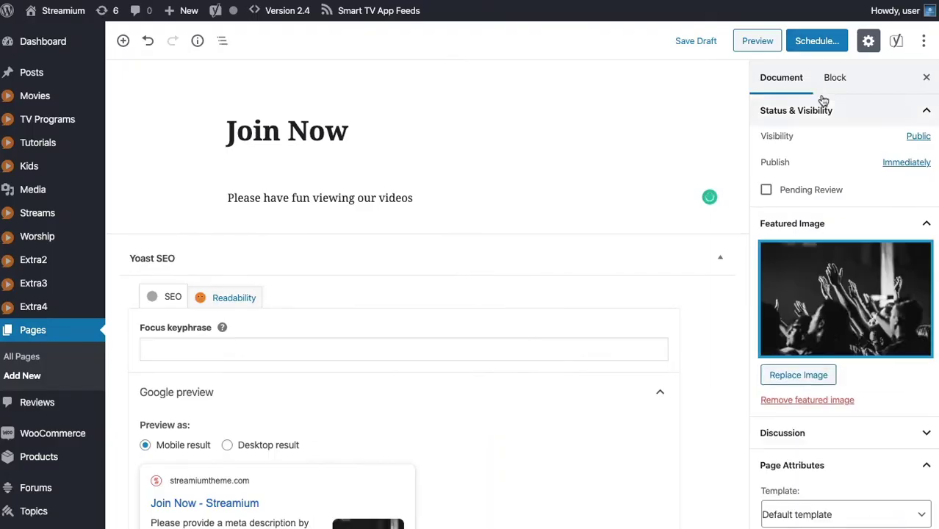
click(822, 42)
click(847, 42)
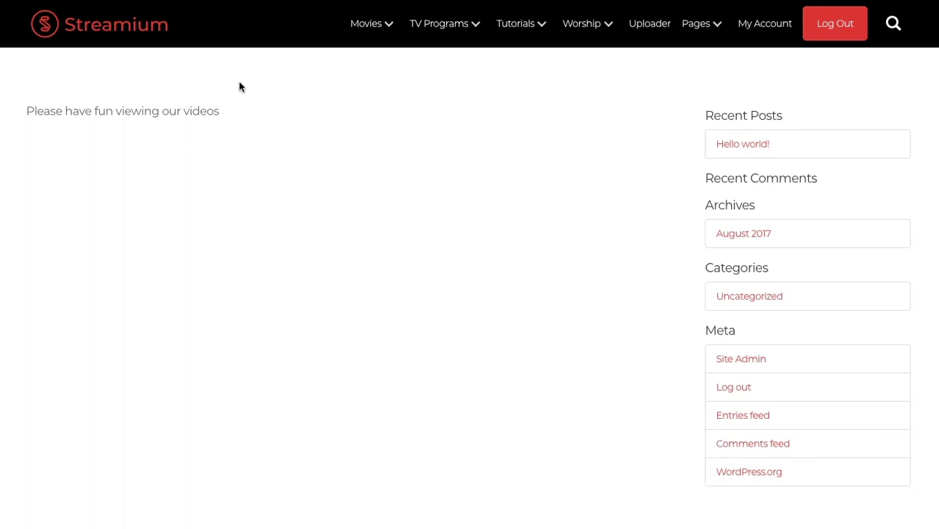
Choose Join Template under Page Attributes for the Join Now page and update it.
click(657, 5)
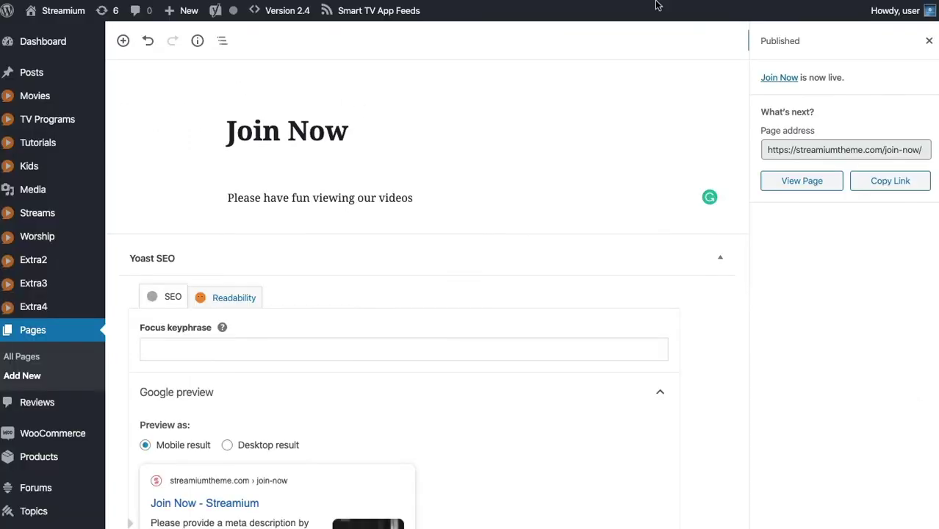
click(927, 42)
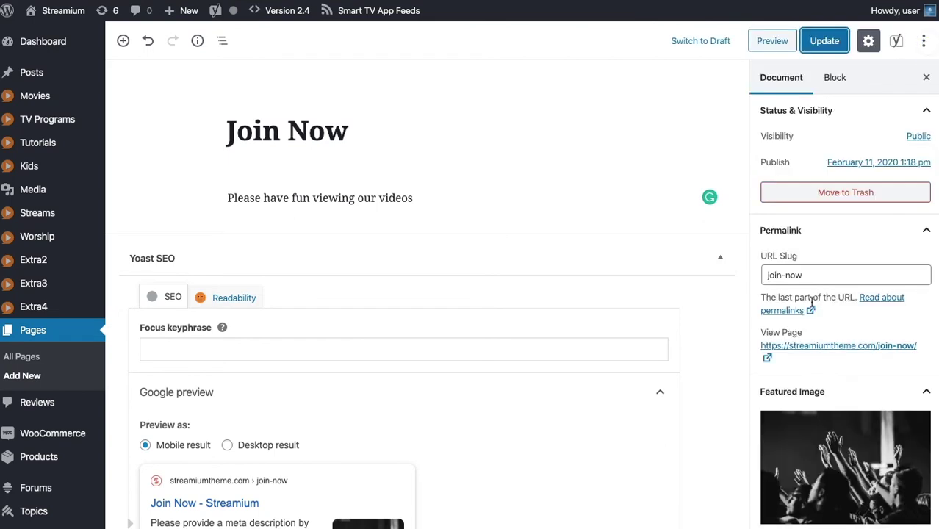
scroll(813, 290, down, 5)
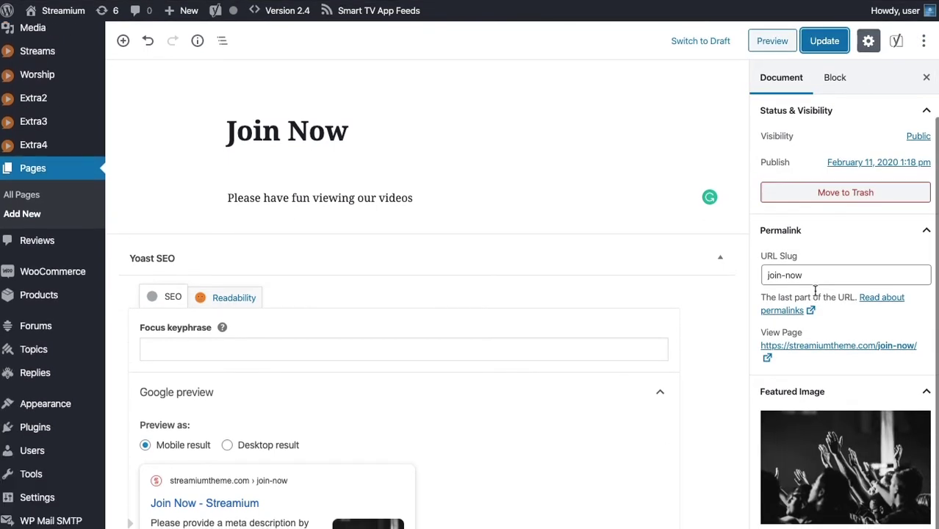
click(809, 464)
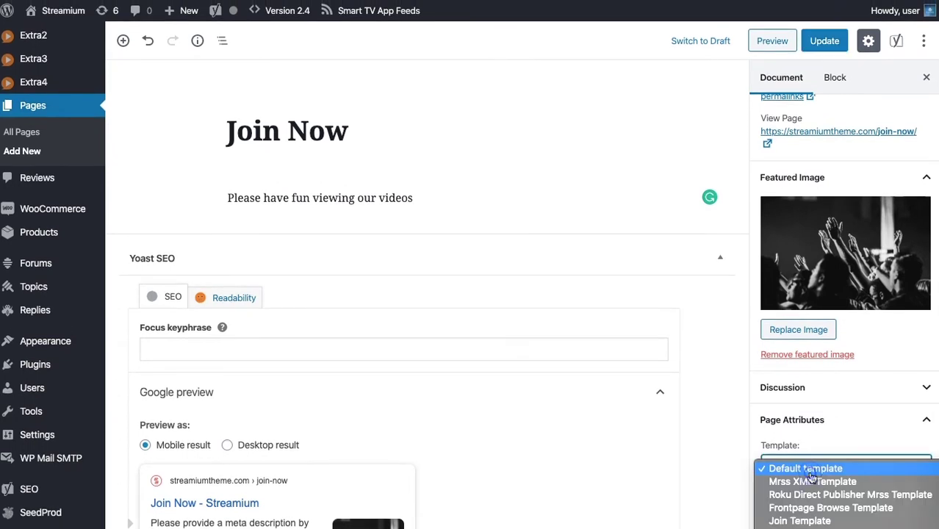
click(808, 520)
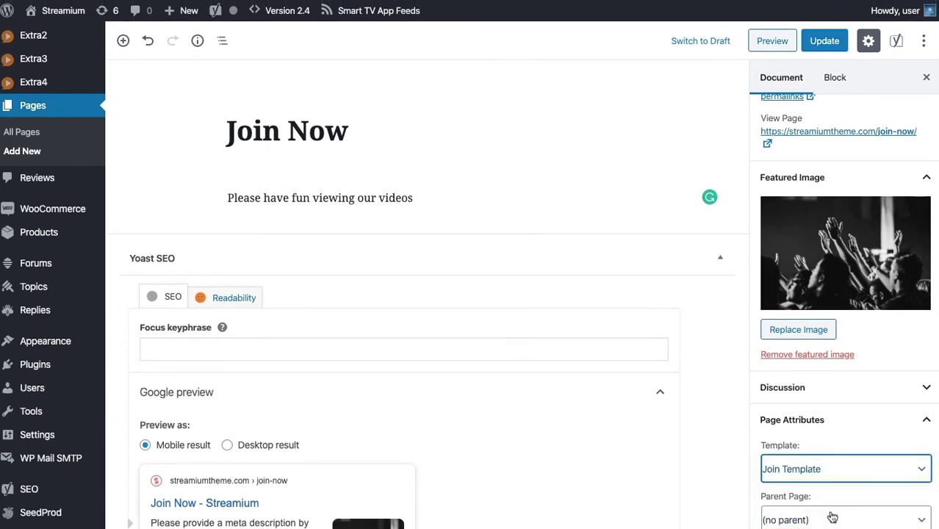
click(825, 40)
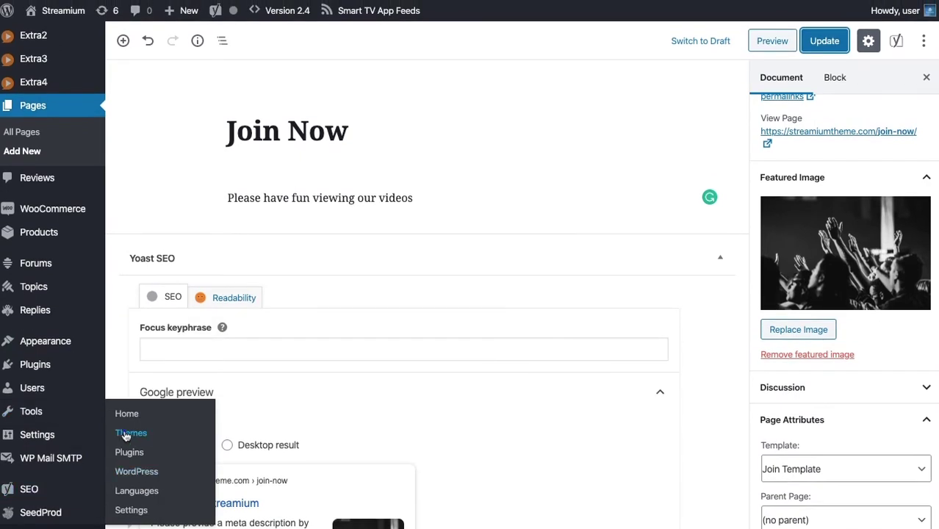
Open the custom streamium-en_US.po file for editing and sync it with the theme template.
click(222, 127)
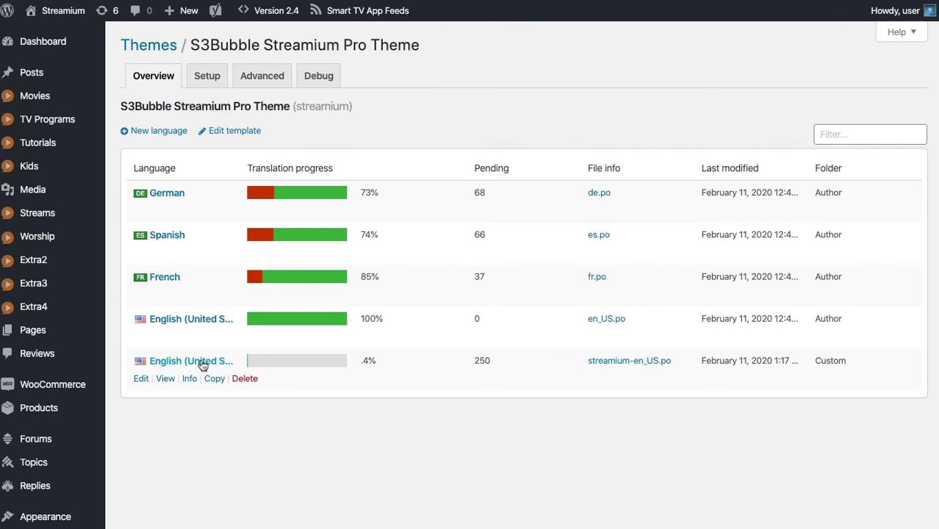
click(203, 365)
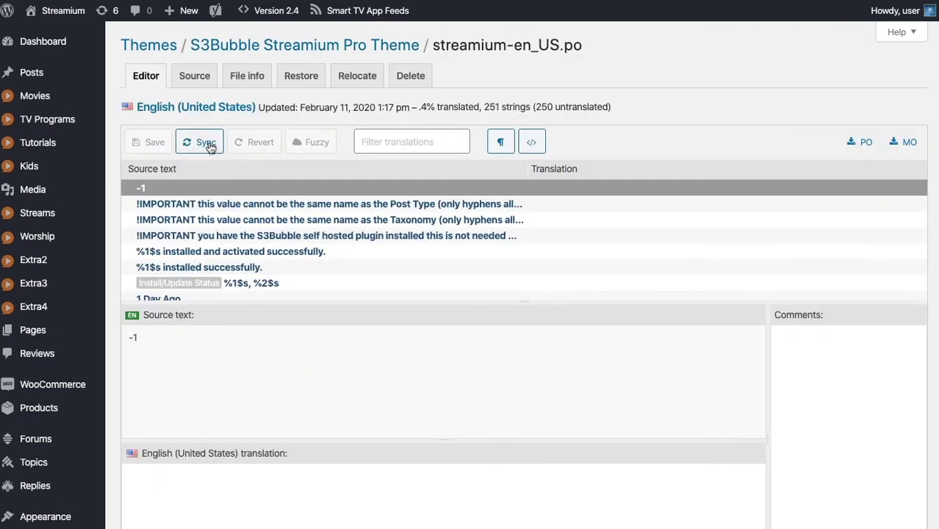
click(205, 142)
Filter for 'JOIN', translate 'JOIN FOR A MONTH FOR FREE' as 'SIGN UP PLEASE', and save.
click(367, 178)
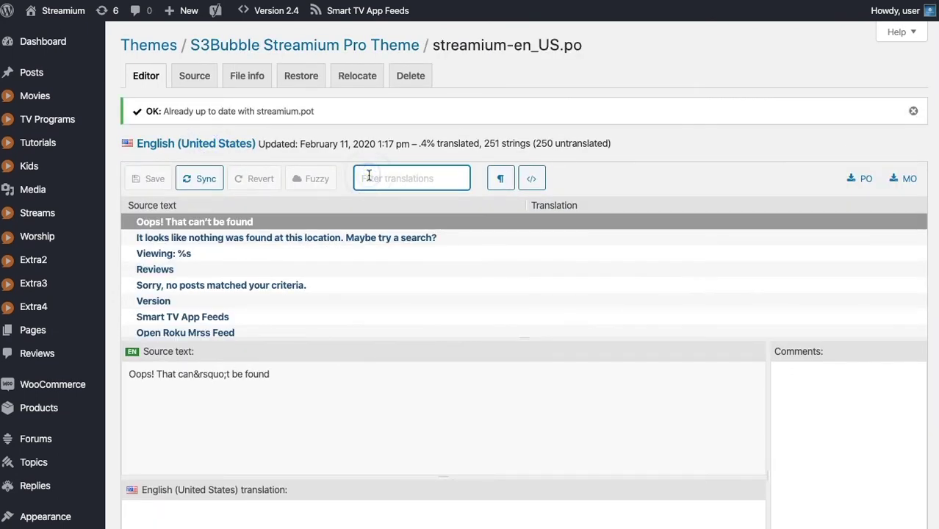
text(JOIN)
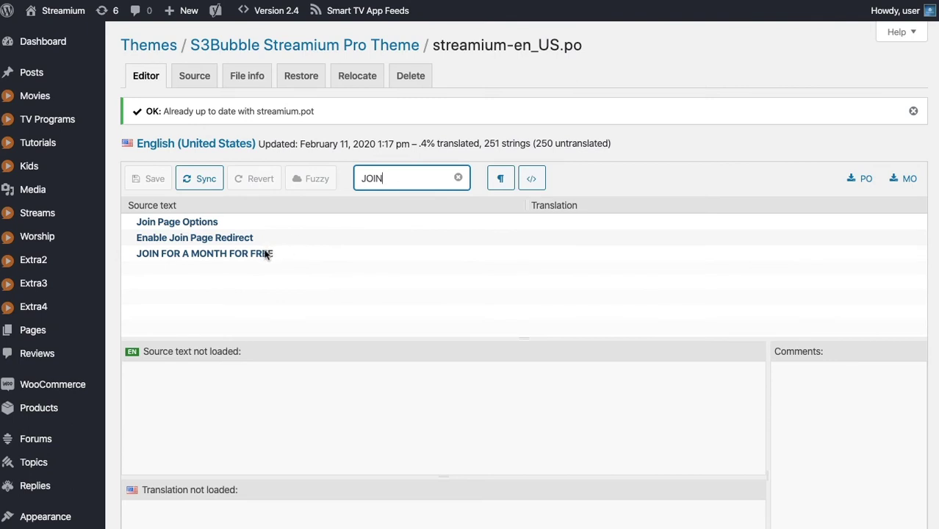
click(265, 254)
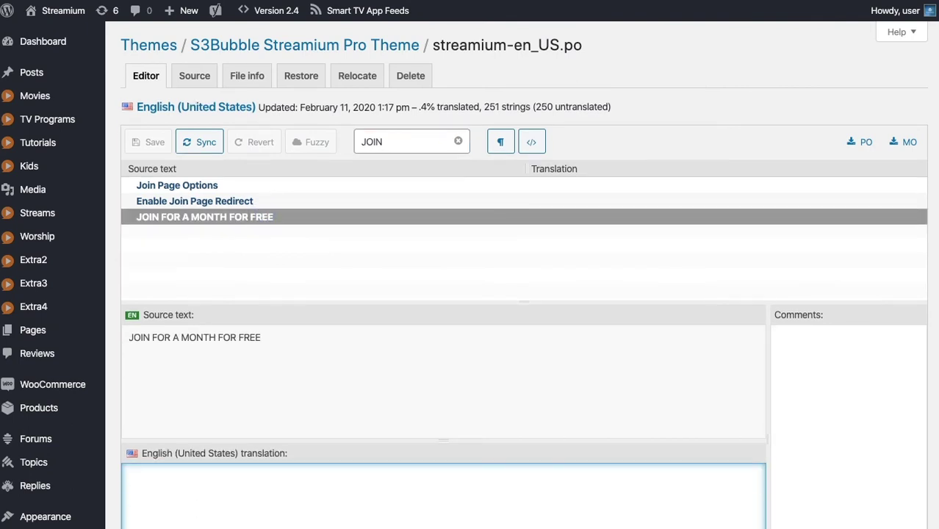
text(SIGN)
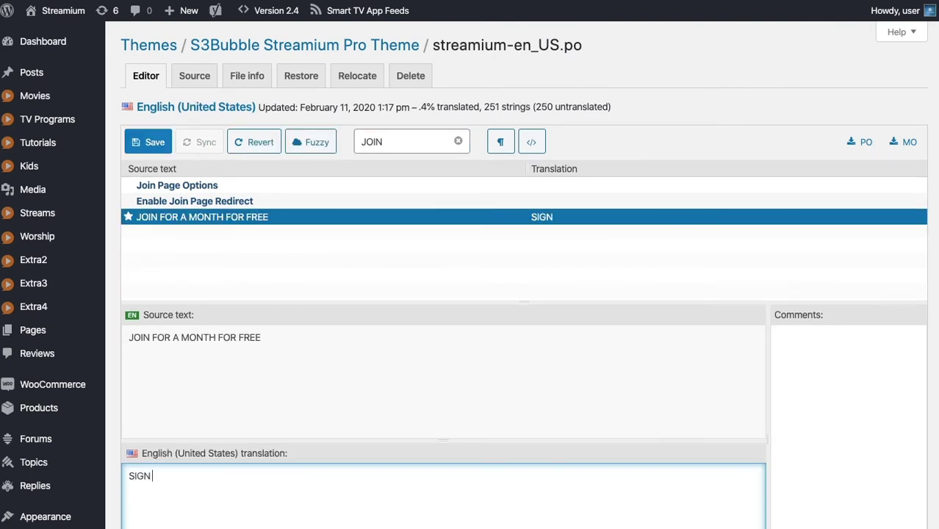
text( UP PLEASE)
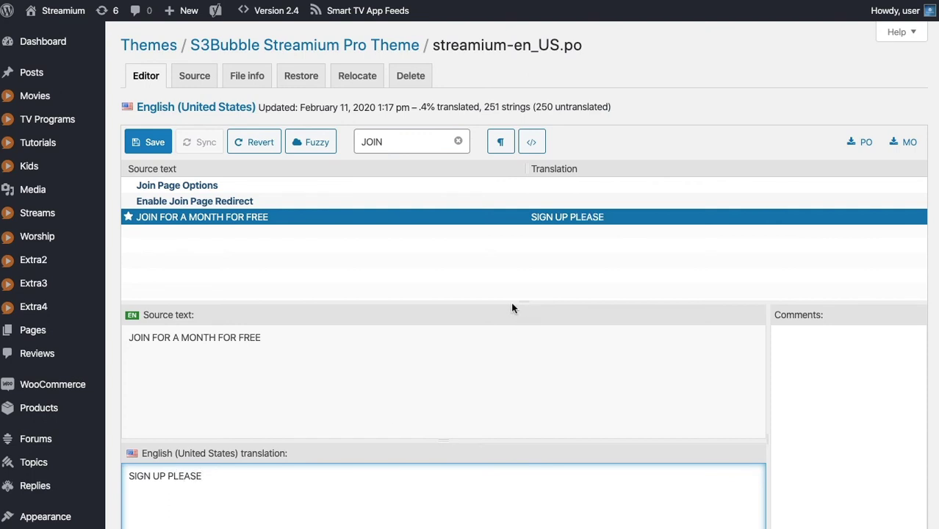
click(148, 142)
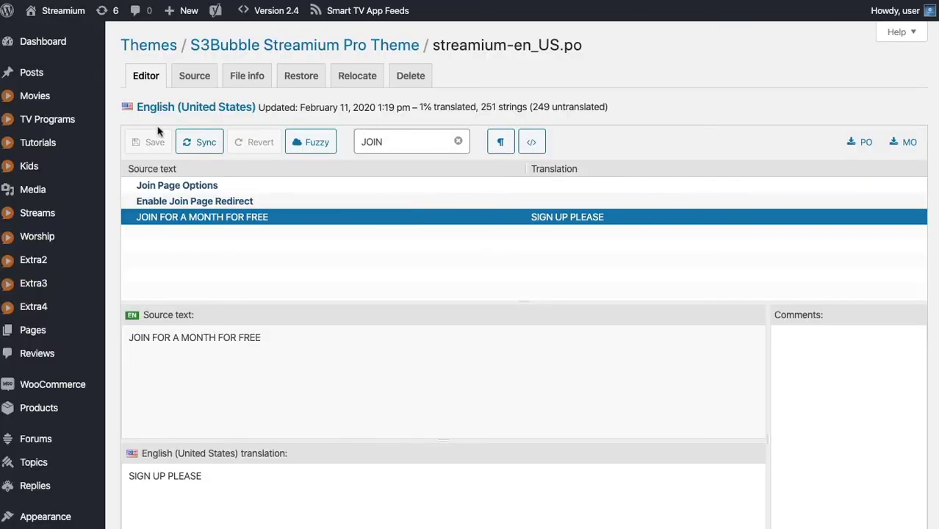
click(305, 45)
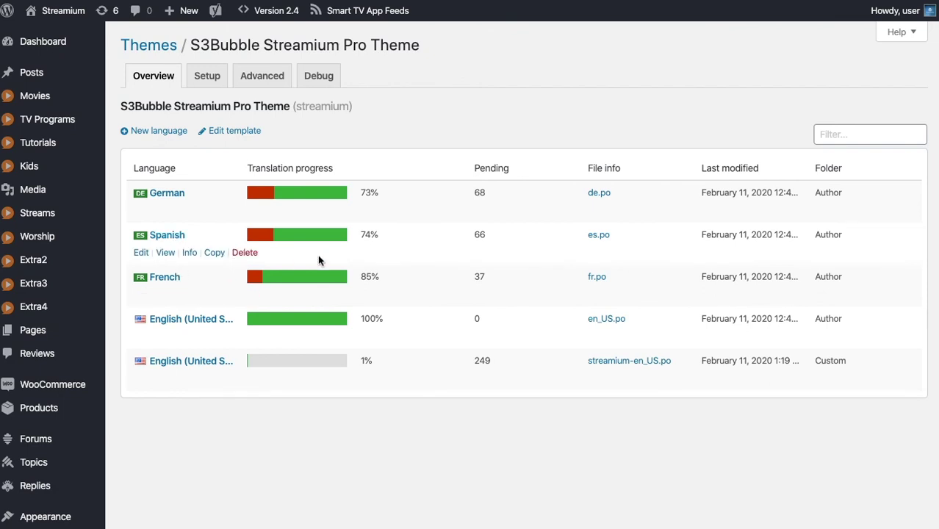
Go to Settings > General in the admin menu.
scroll(44, 445, down, 3)
scroll(48, 445, down, 2)
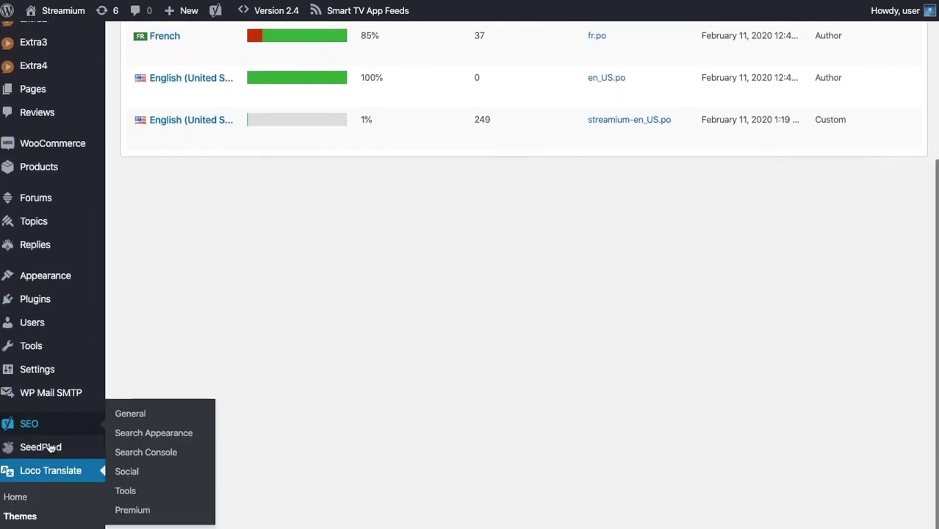
mouse_move(53, 310)
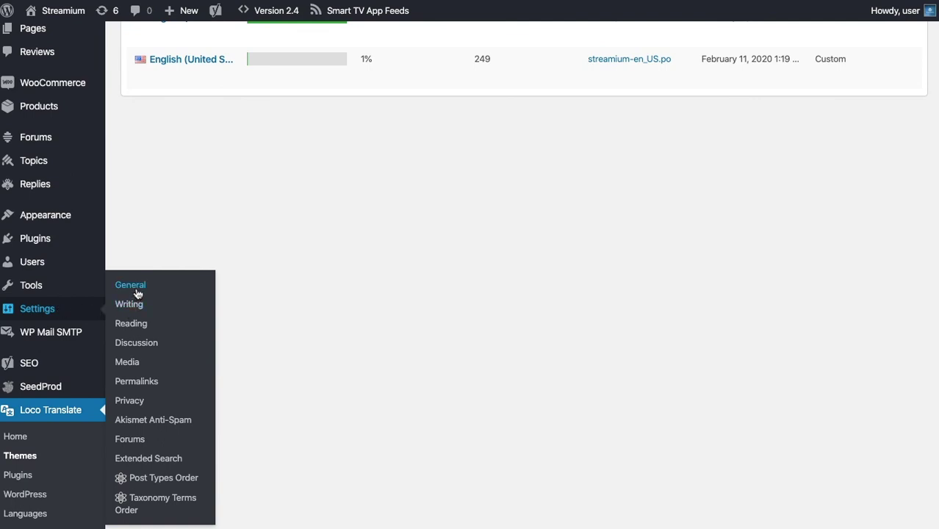
scroll(348, 292, down, 2)
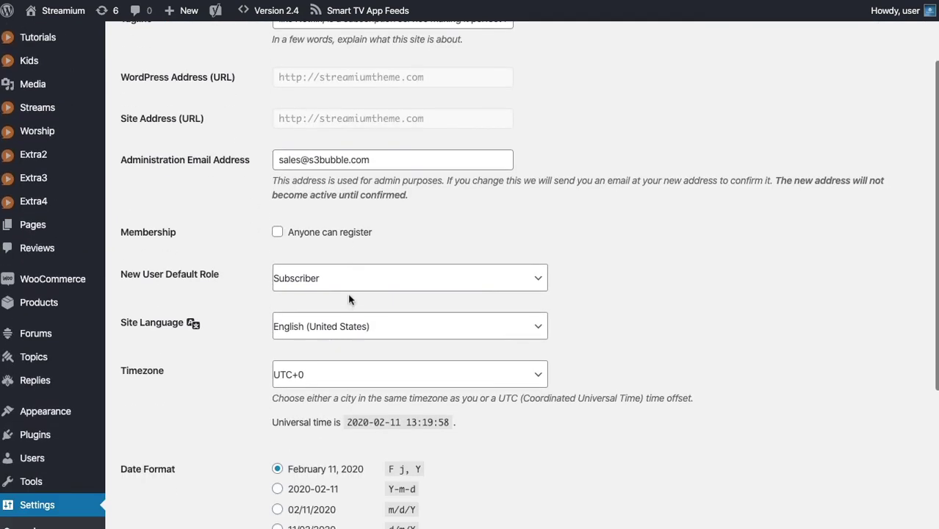
Browse the Site Language list and close it, leaving English (United States) selected.
click(353, 325)
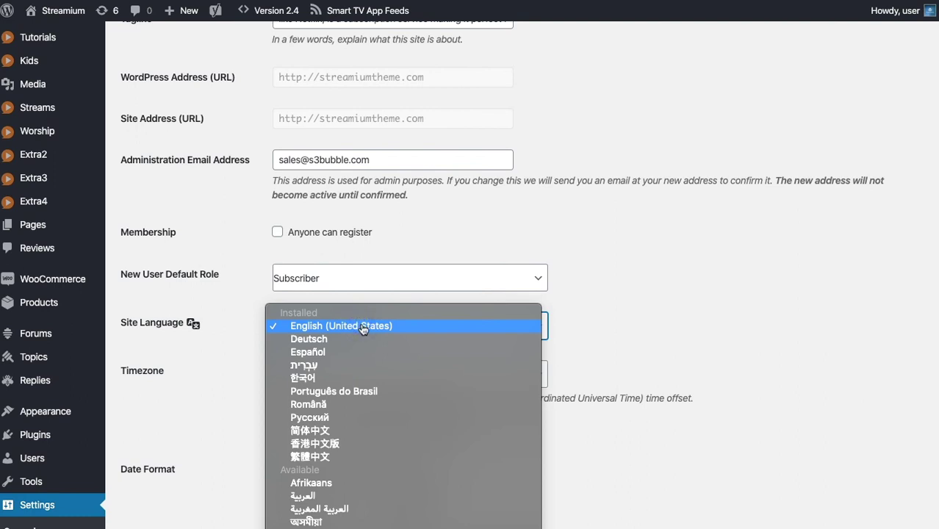
scroll(362, 328, down, 10)
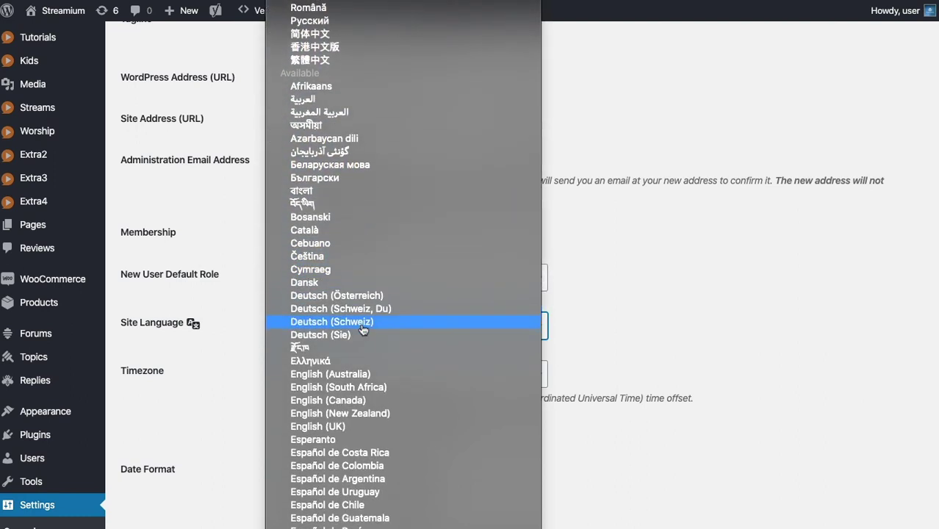
scroll(362, 329, down, 5)
scroll(362, 328, down, 1)
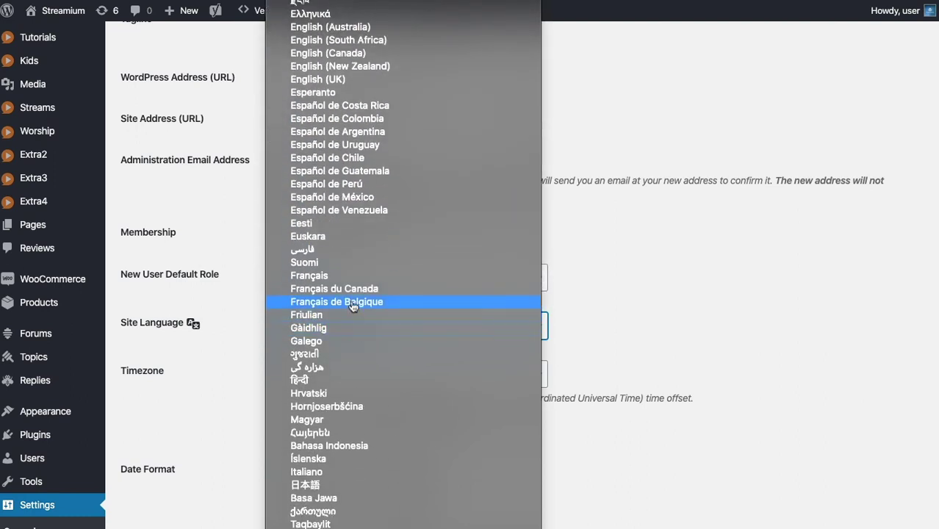
scroll(389, 461, down, 9)
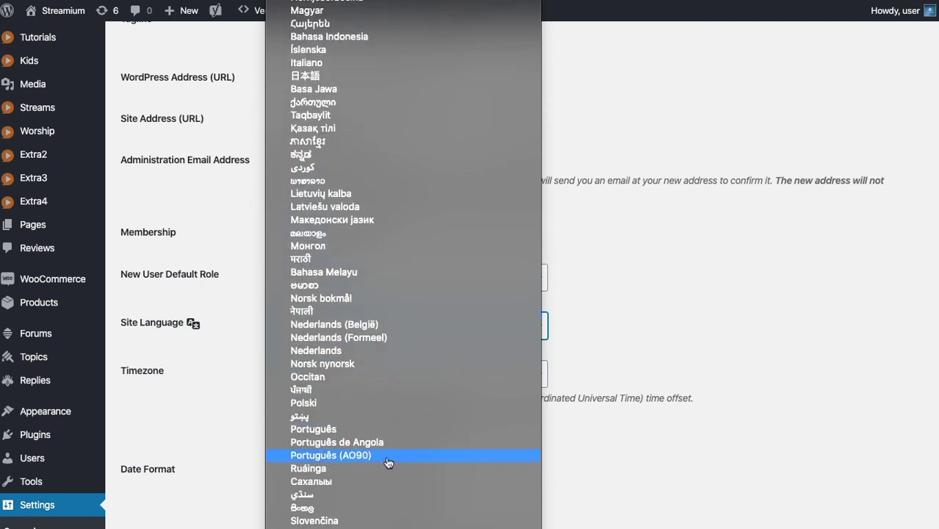
scroll(390, 396, up, 18)
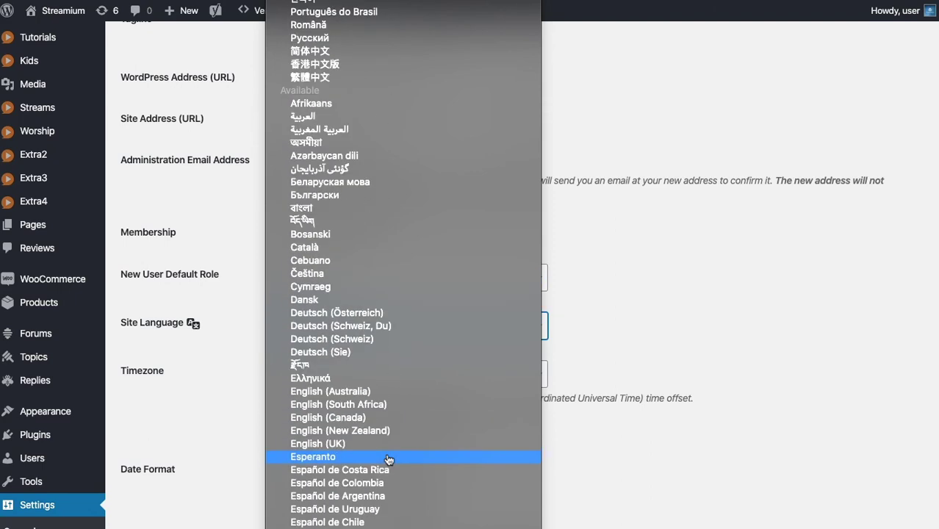
click(211, 218)
scroll(64, 468, down, 5)
mouse_move(50, 523)
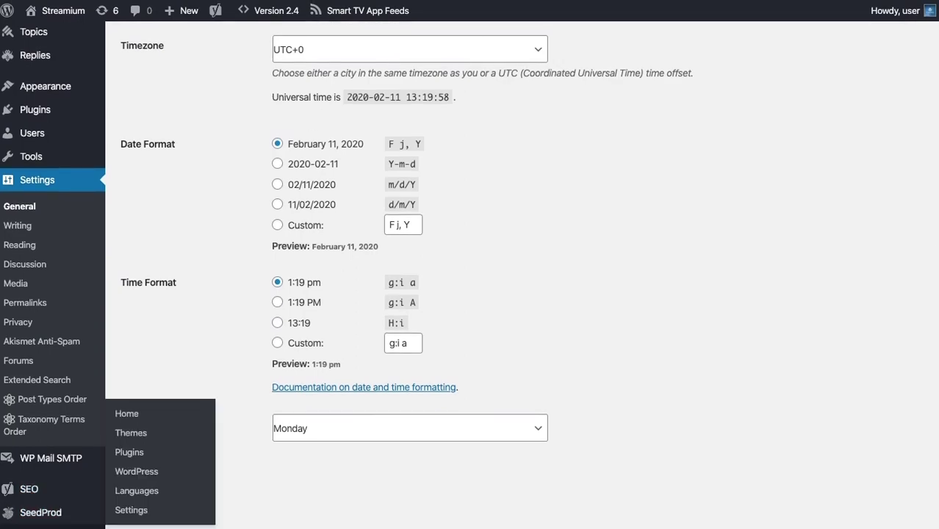